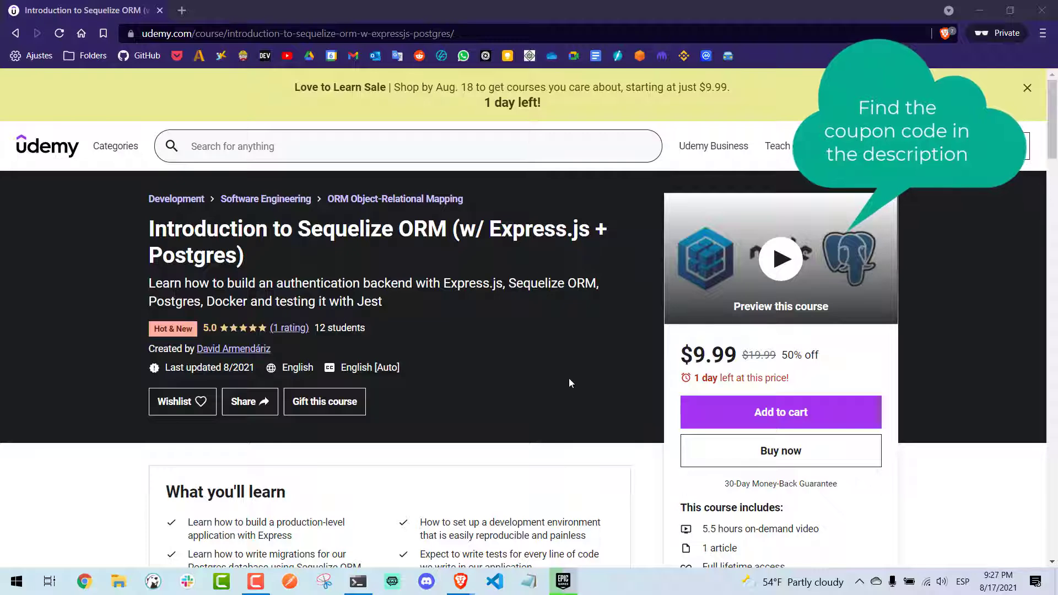
scroll(570, 380, down, 1)
scroll(569, 383, down, 1)
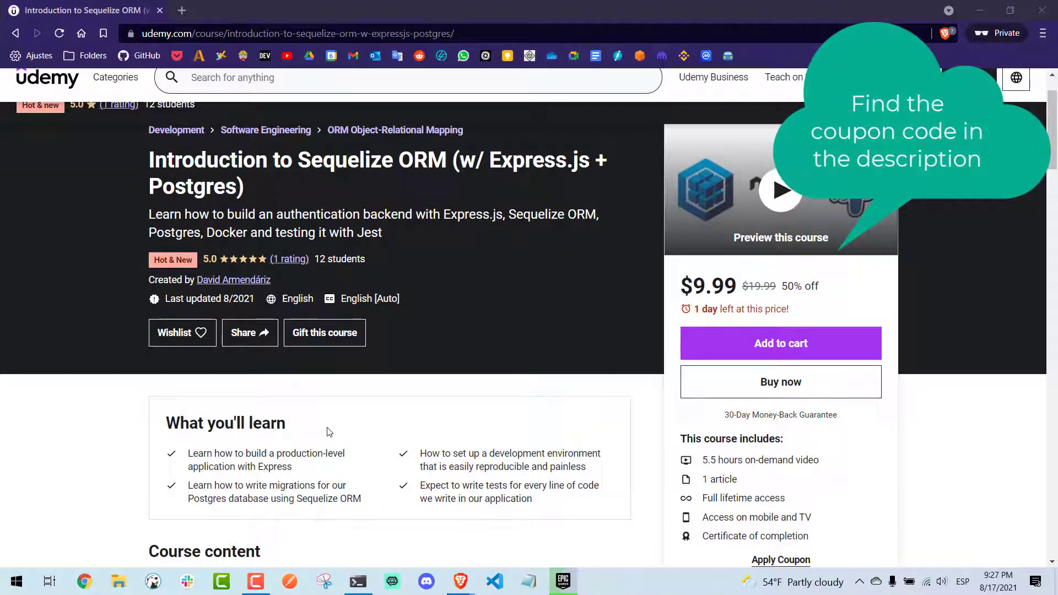